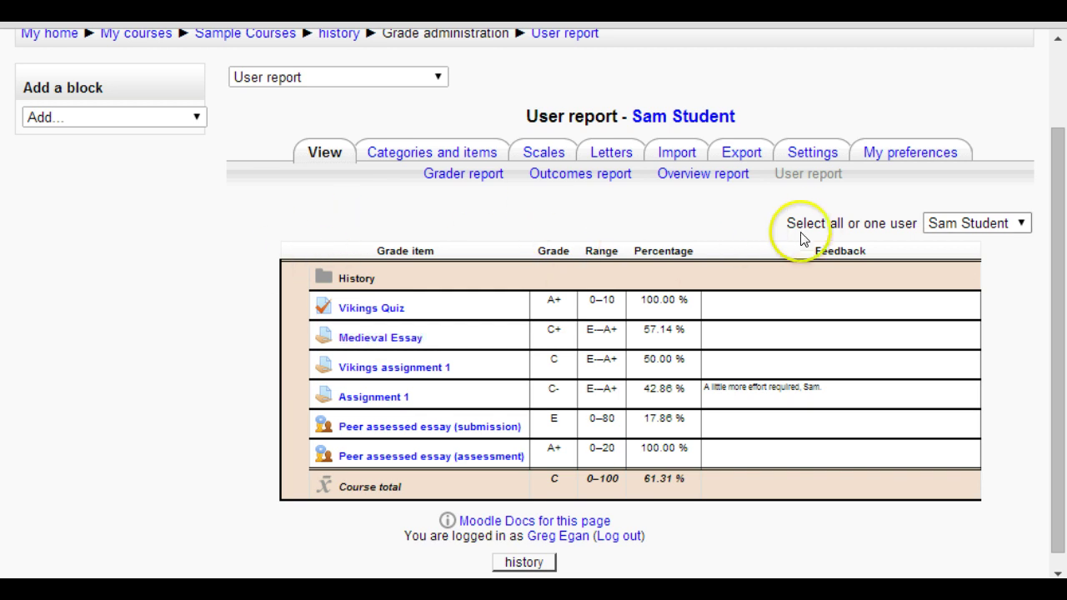
Go from the History User report to the gradebook's Categories and items setup page
click(417, 161)
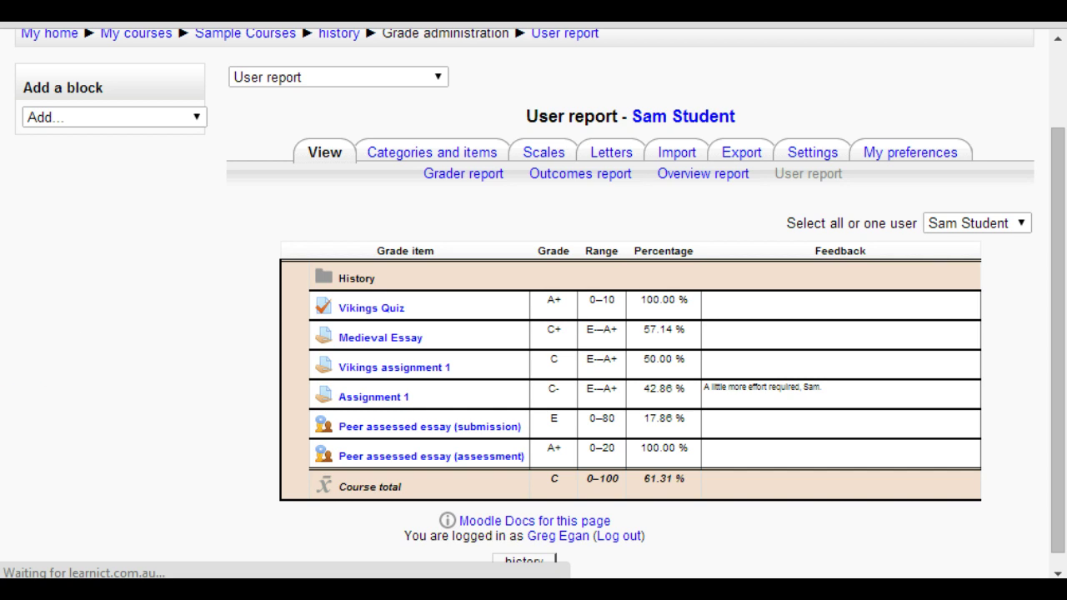
Start a new grade category named Quizzes, keeping Mean of grades as its aggregation
click(171, 414)
scroll(174, 415, down, 3)
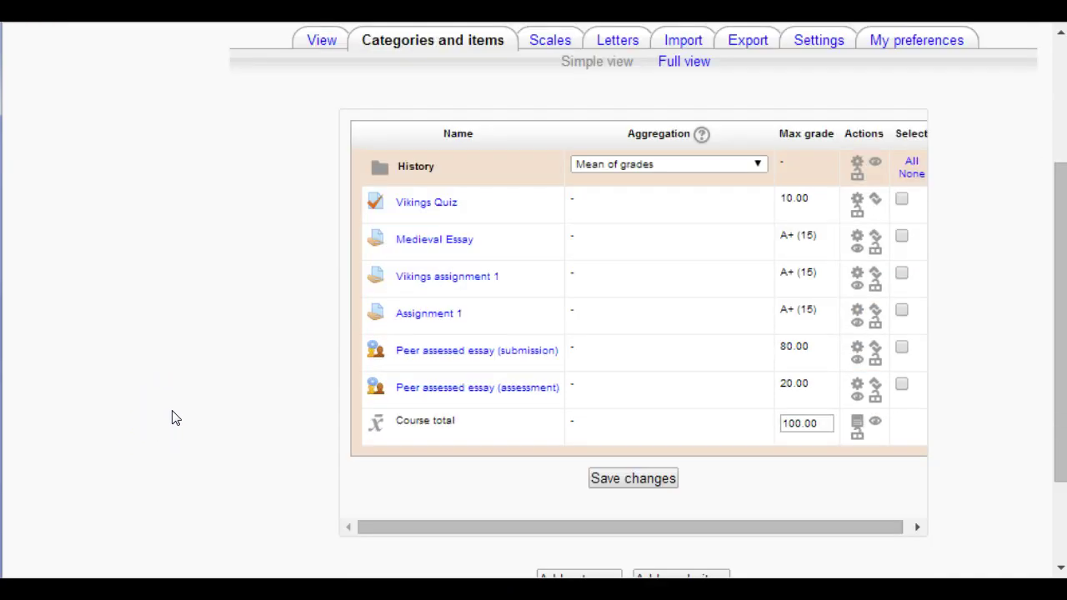
scroll(172, 418, down, 3)
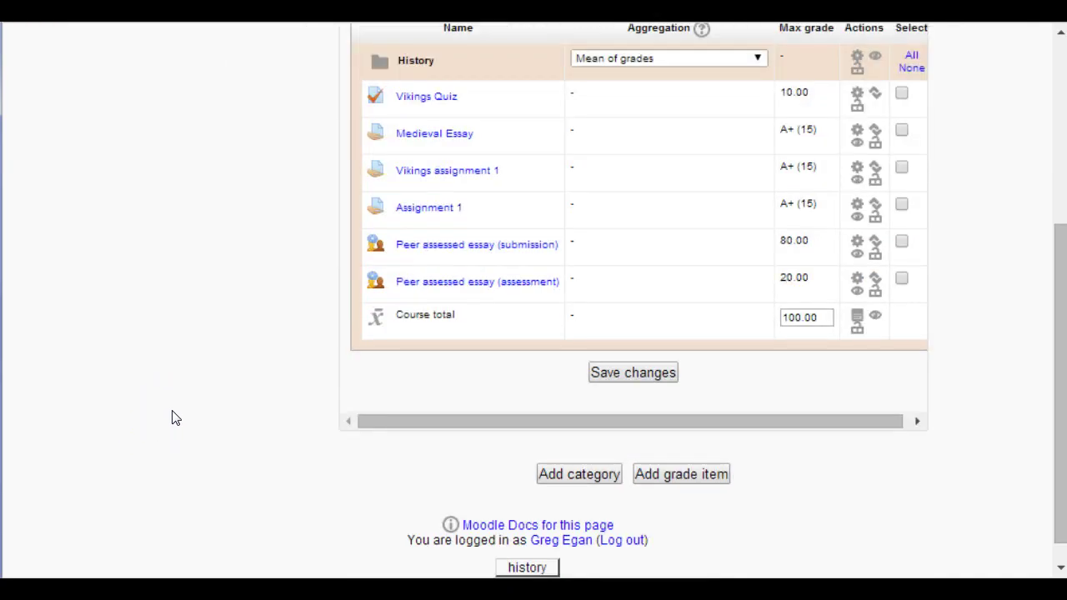
click(563, 476)
click(305, 467)
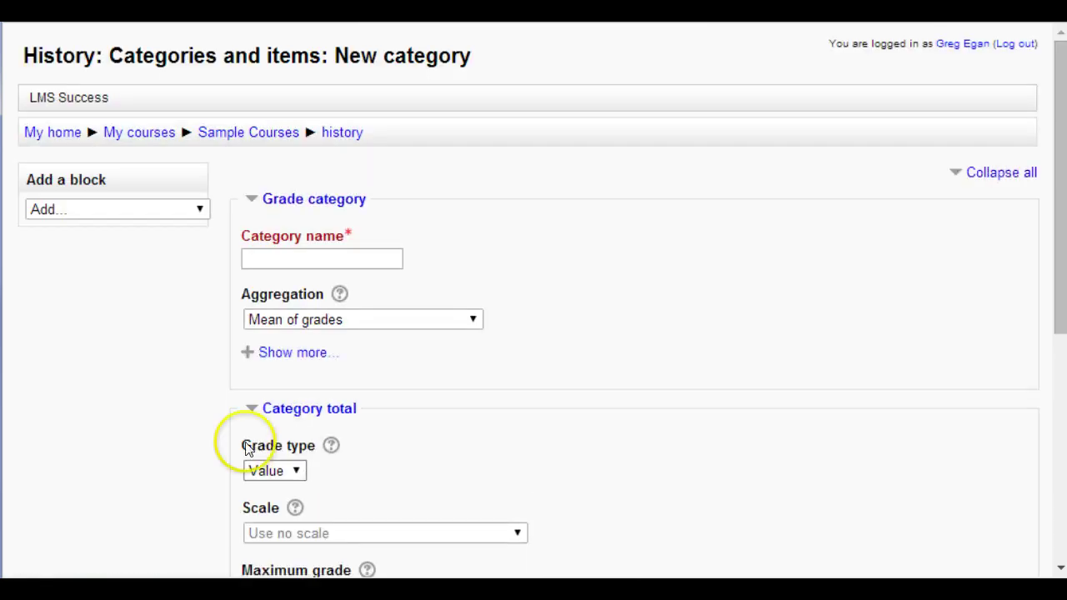
click(268, 256)
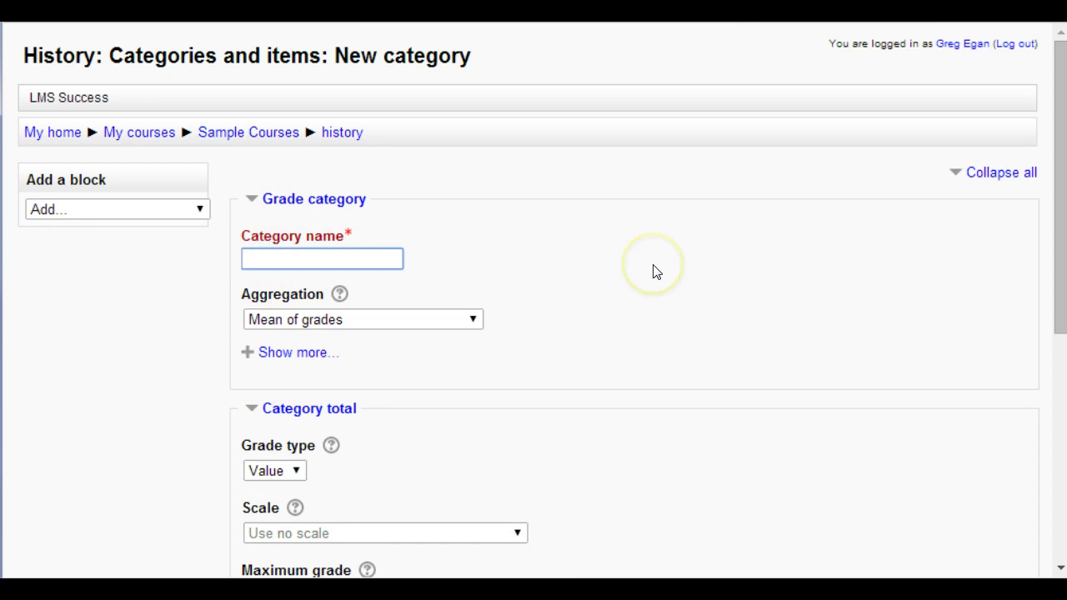
text(Quizzes)
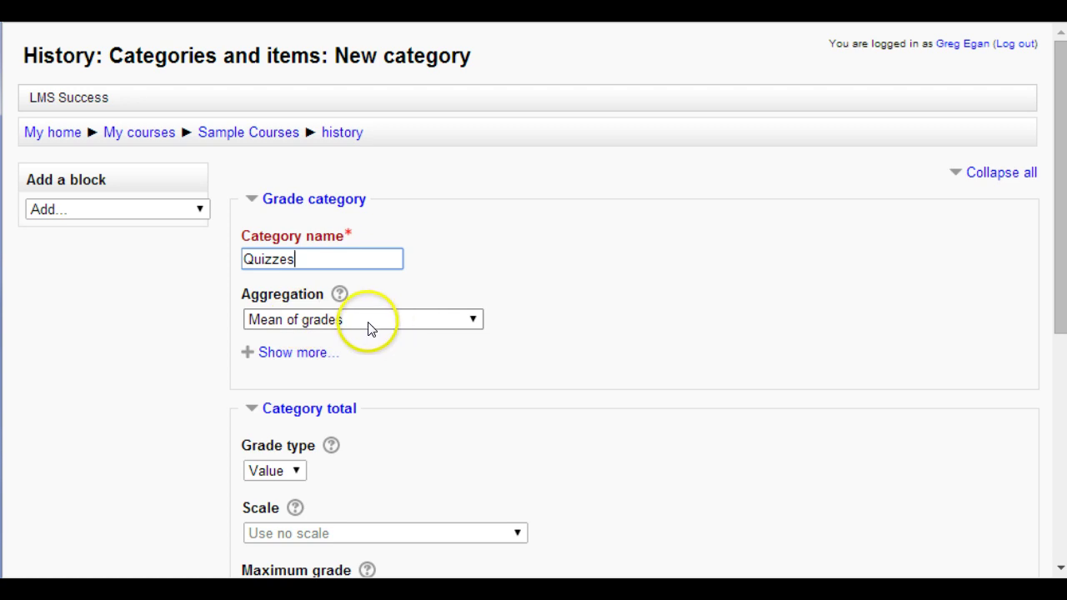
click(471, 320)
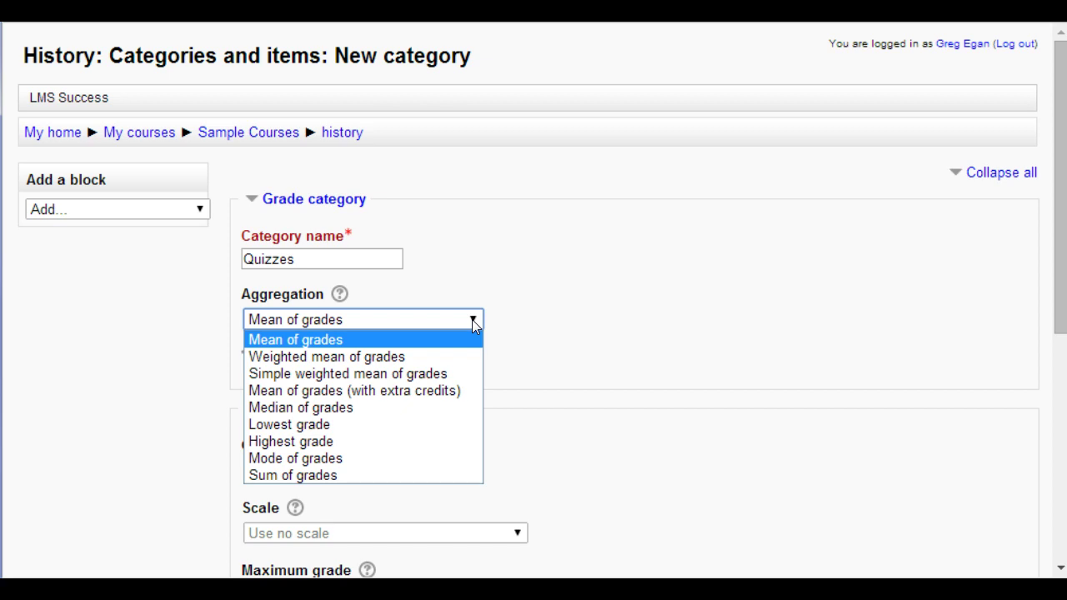
click(155, 381)
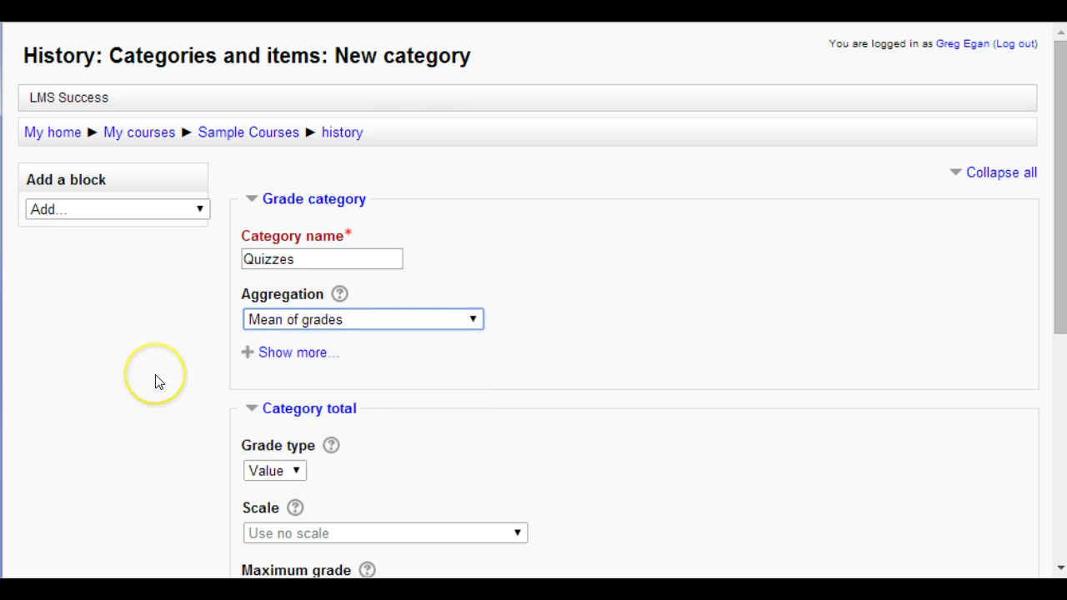
Set the Quizzes category total's grade display type to Letter and save the category
scroll(158, 382, down, 2)
click(160, 317)
scroll(159, 317, down, 3)
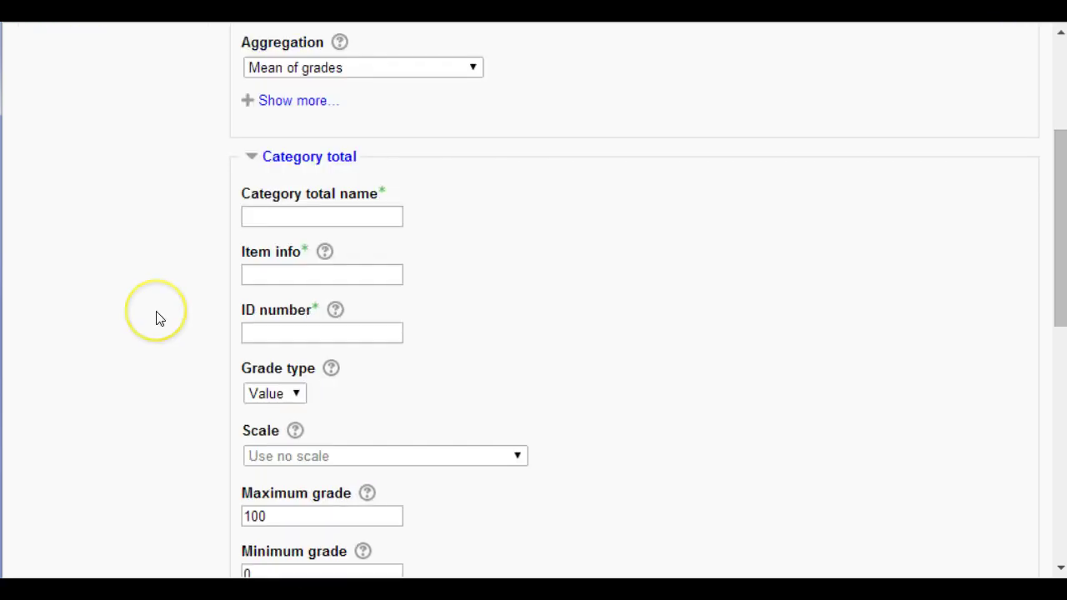
scroll(160, 319, down, 2)
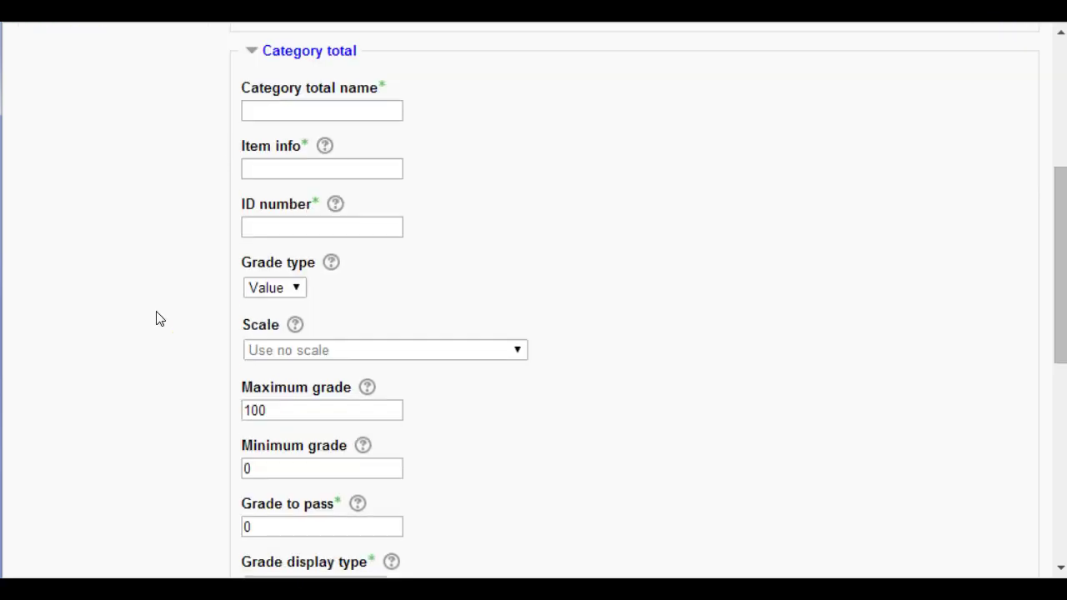
scroll(160, 319, down, 4)
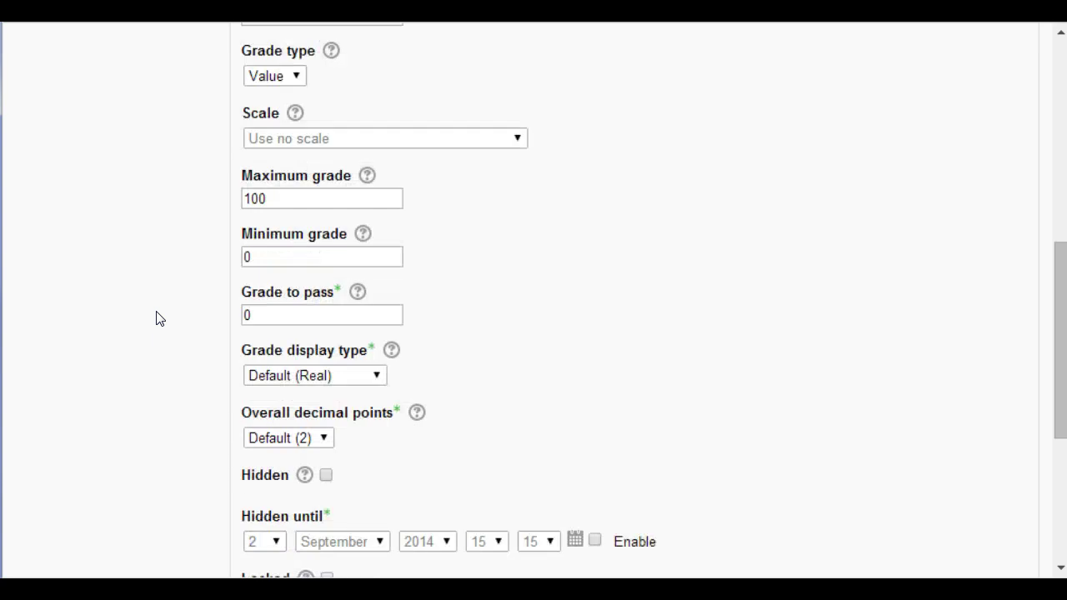
click(313, 373)
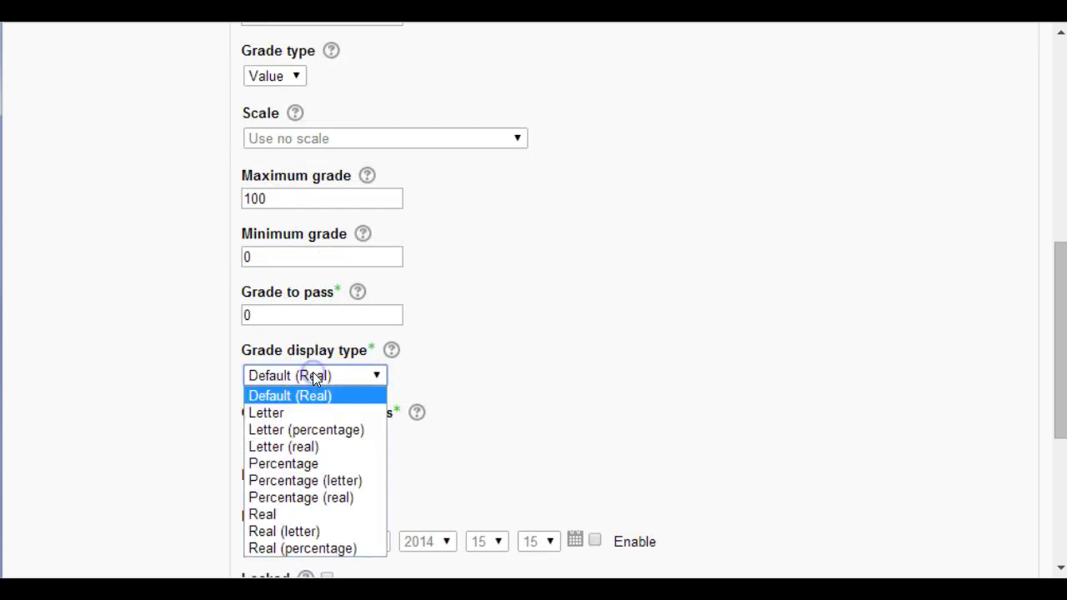
click(290, 414)
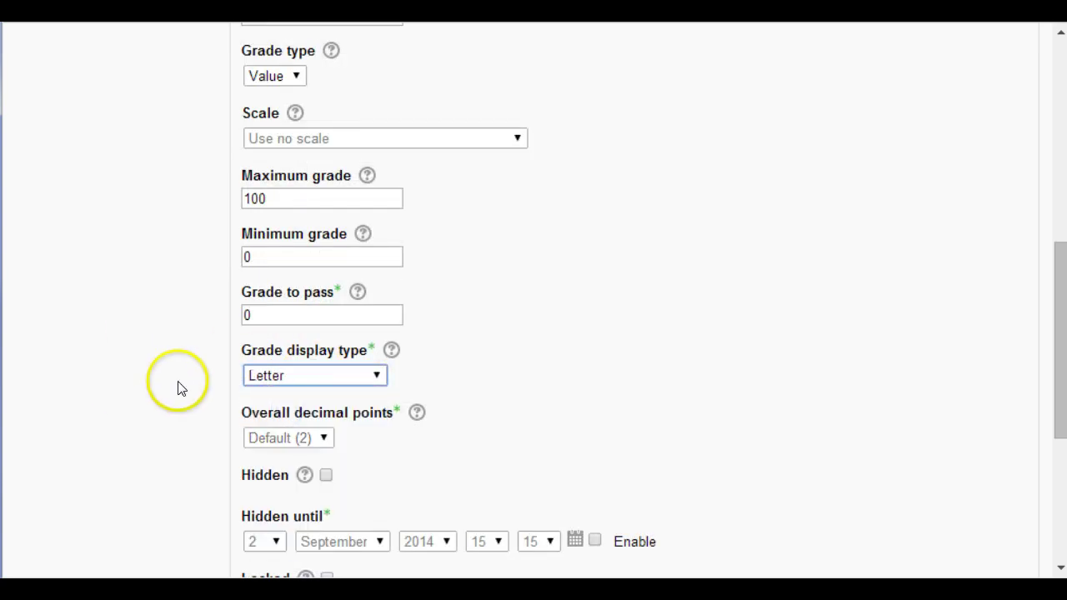
scroll(176, 385, down, 6)
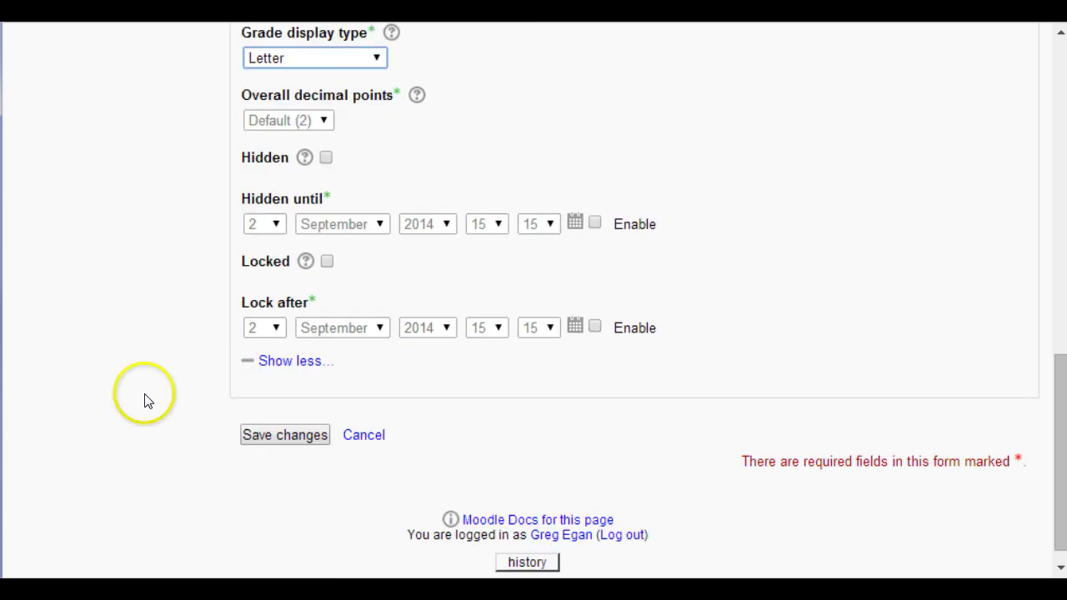
click(290, 437)
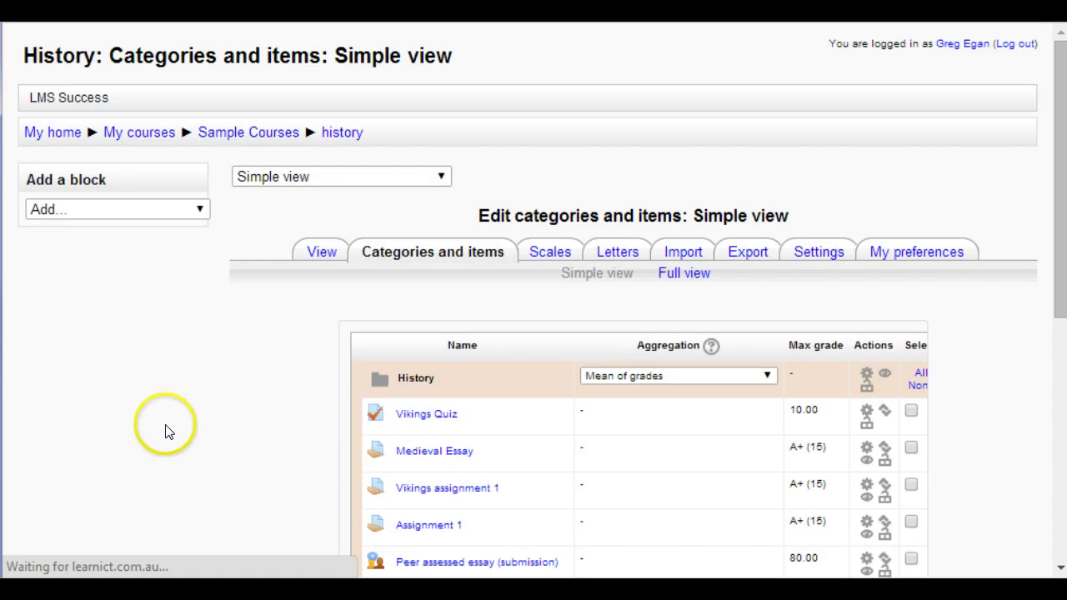
Scroll through the gradebook setup to check the new Assignments category below Quizzes
scroll(185, 437, down, 2)
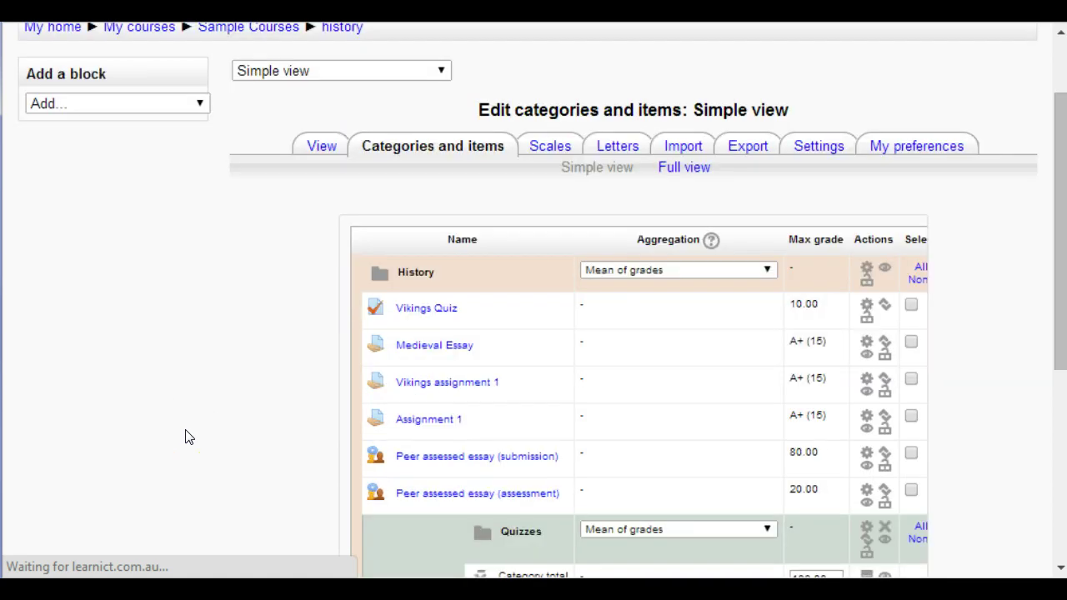
scroll(185, 436, down, 2)
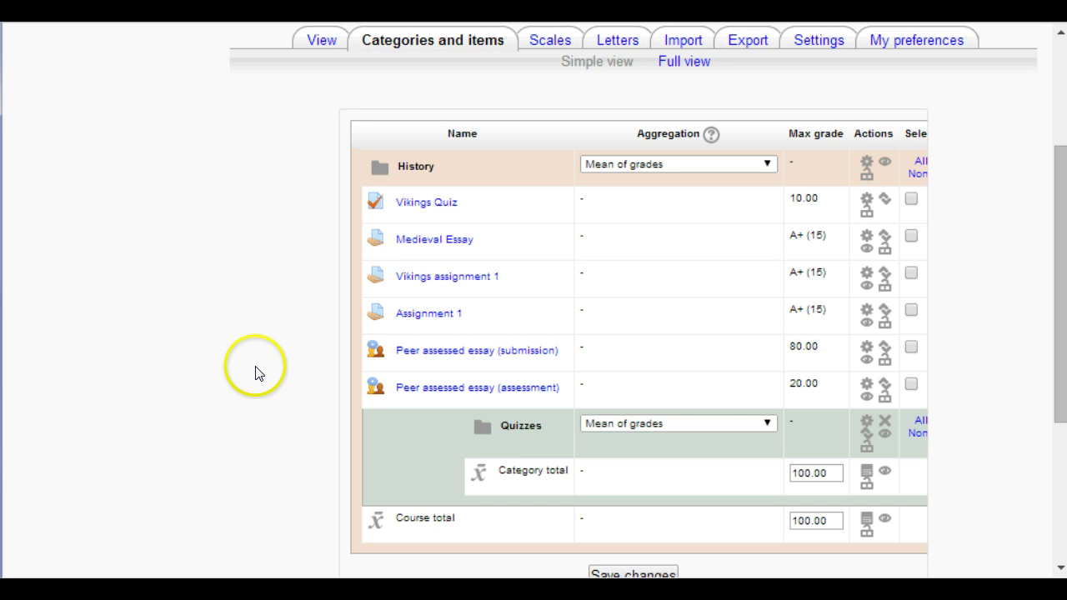
scroll(253, 371, down, 2)
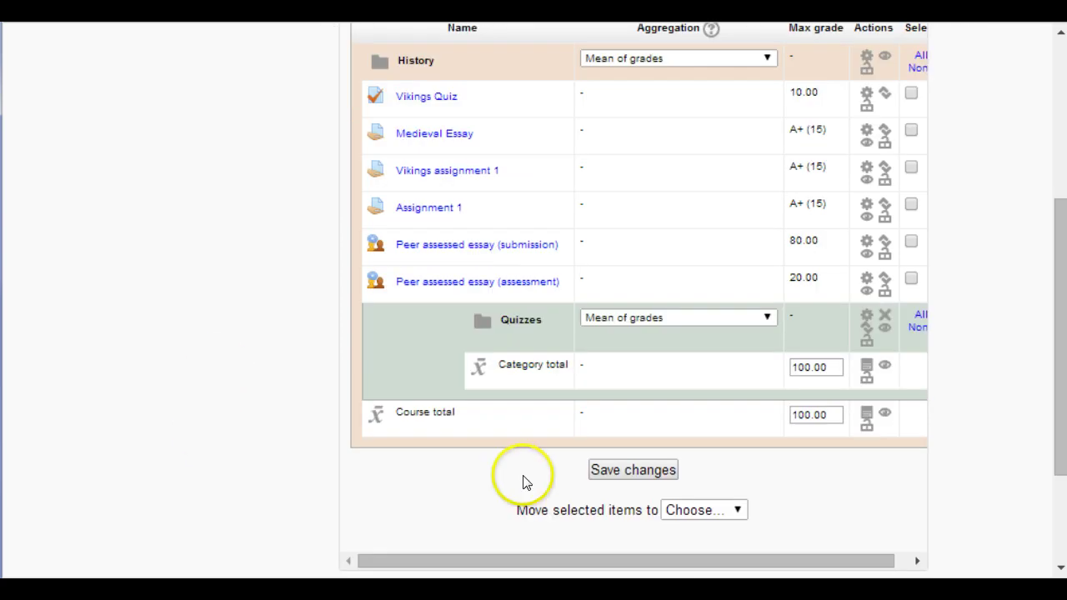
scroll(311, 419, down, 2)
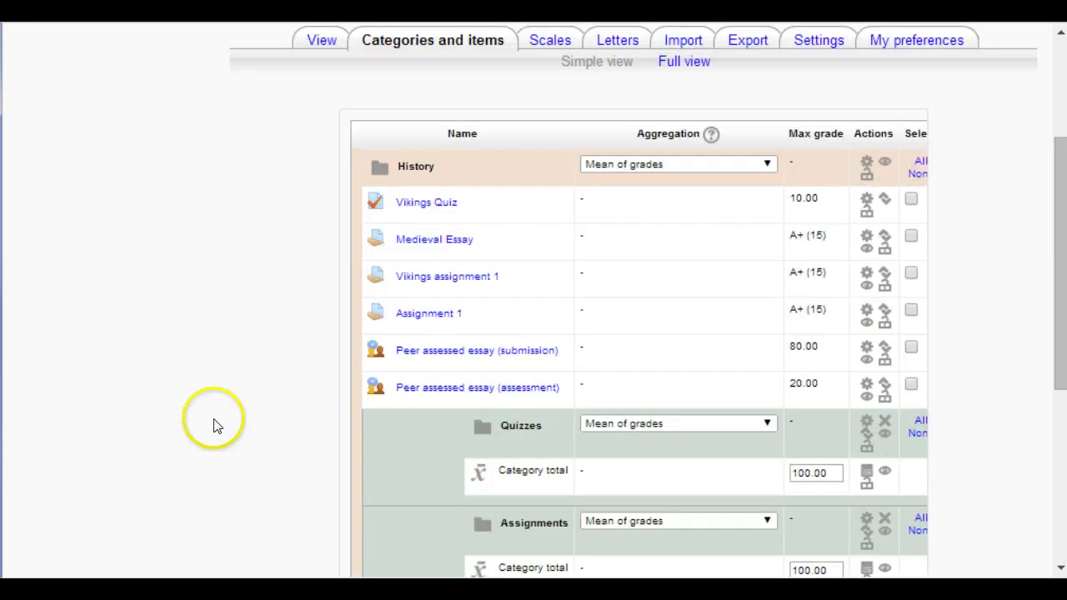
scroll(214, 425, down, 2)
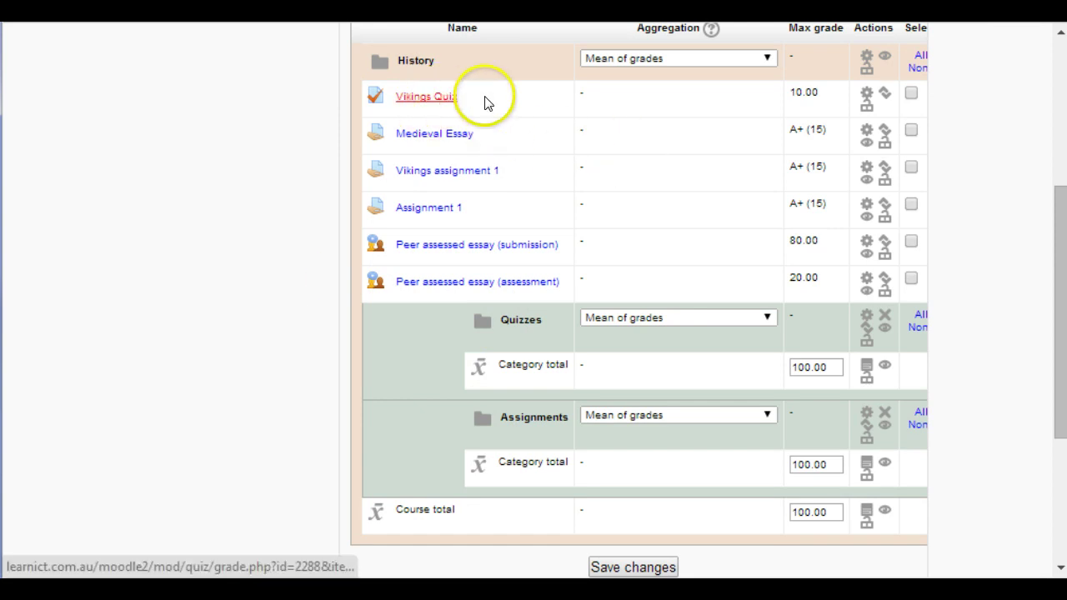
Move Vikings Quiz into the Quizzes category
click(885, 99)
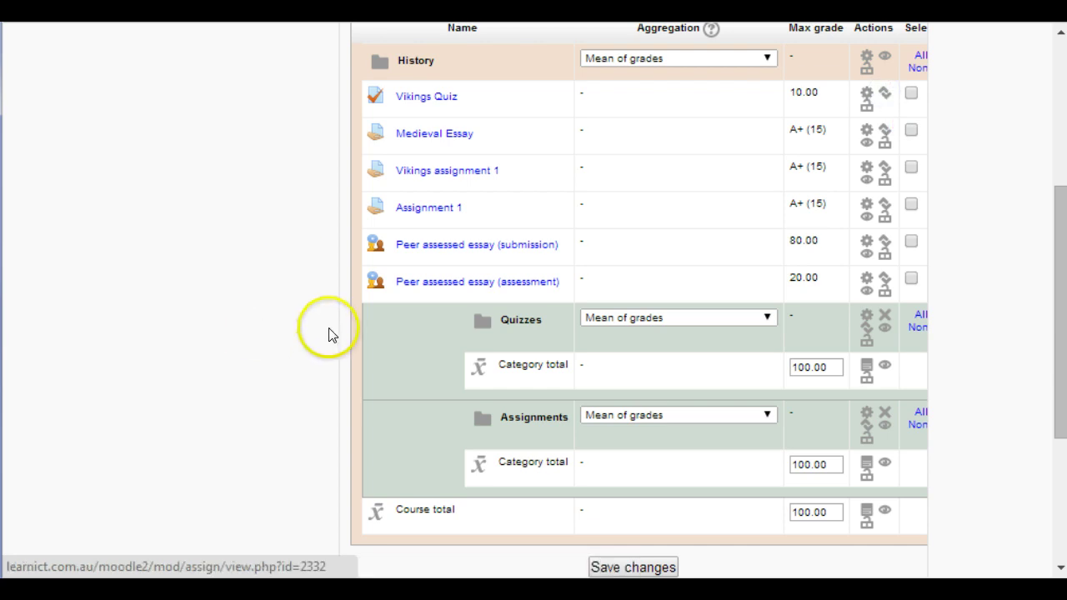
scroll(325, 341, down, 3)
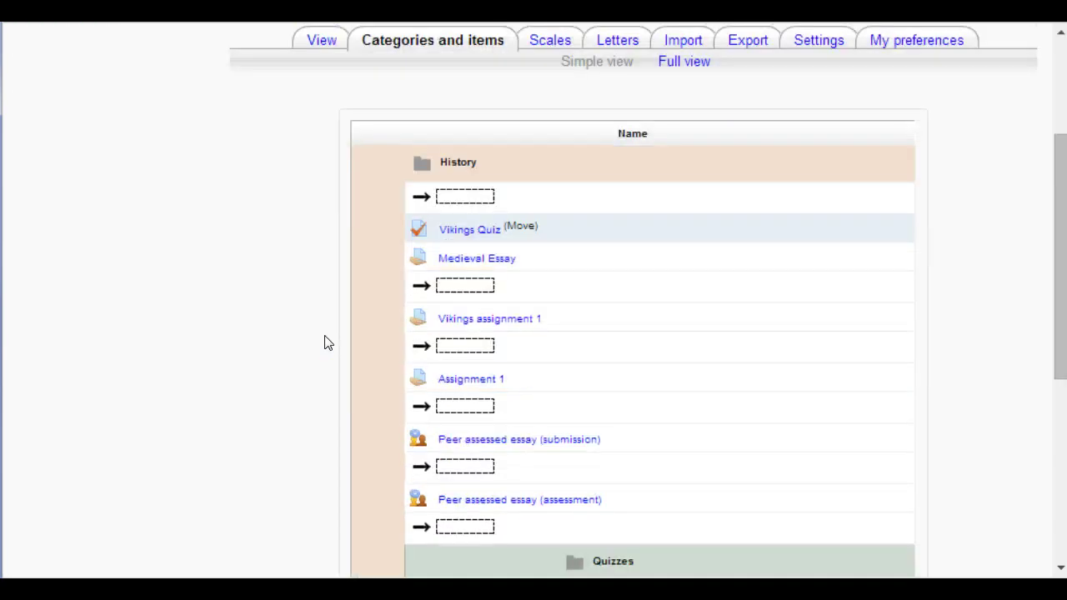
scroll(324, 342, down, 3)
click(606, 385)
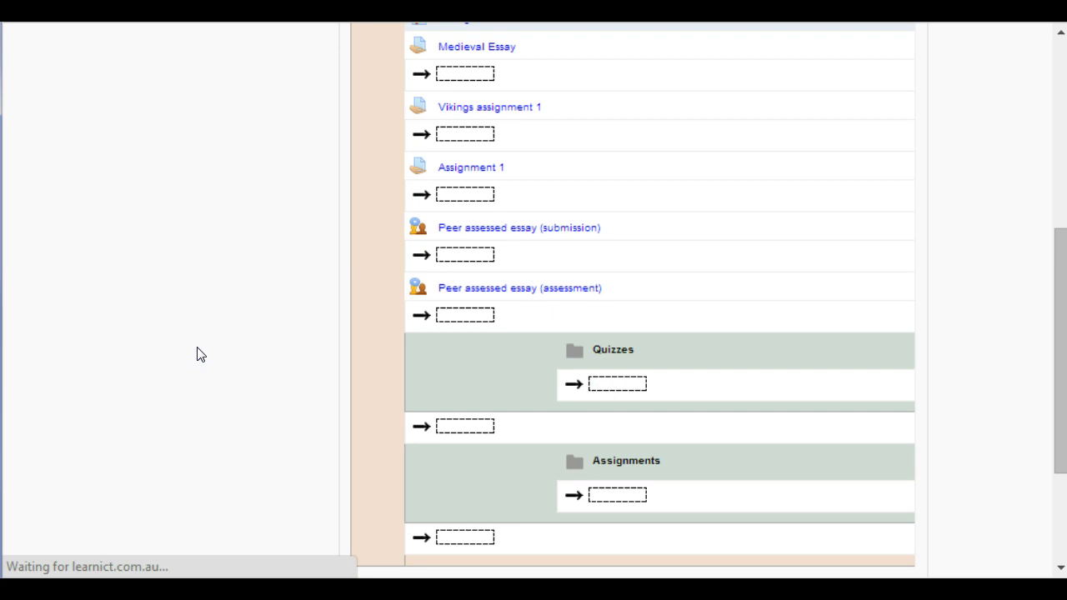
Move Medieval Essay and the other selected items into the Assignments category
scroll(198, 353, down, 1)
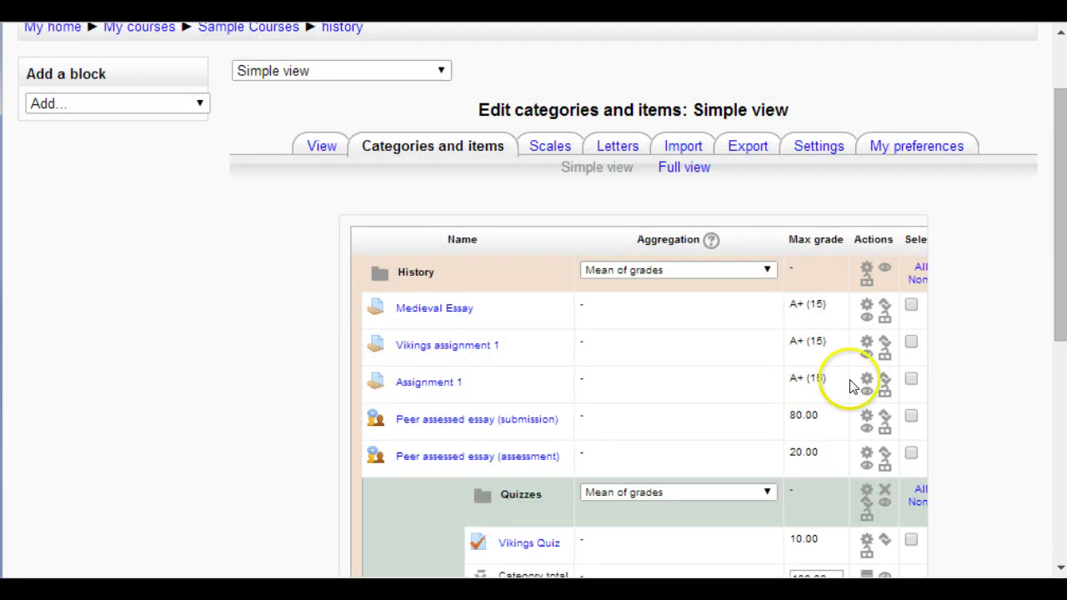
click(884, 312)
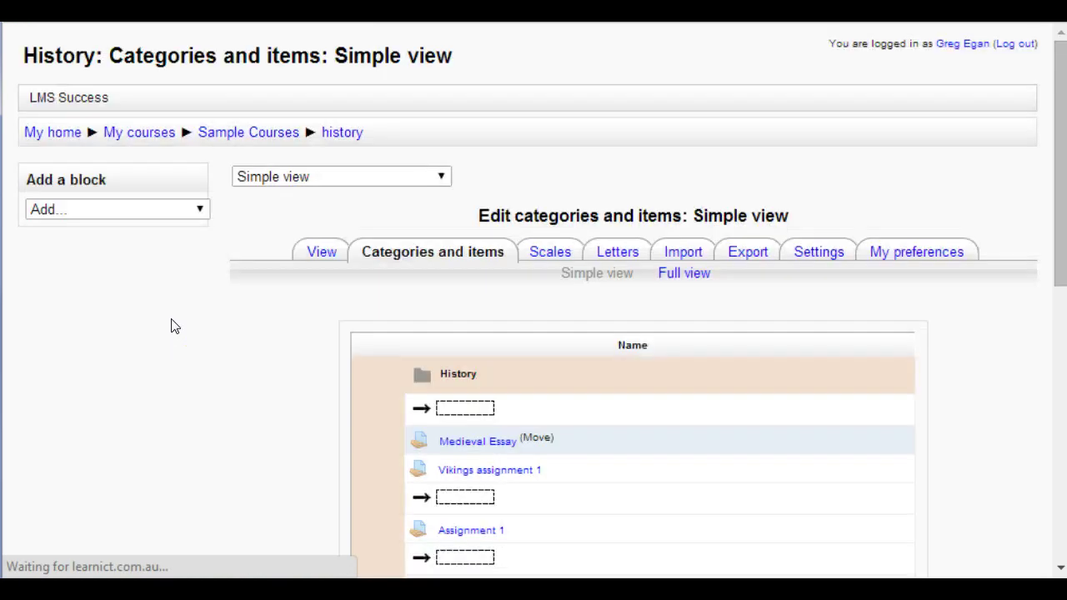
scroll(174, 325, down, 5)
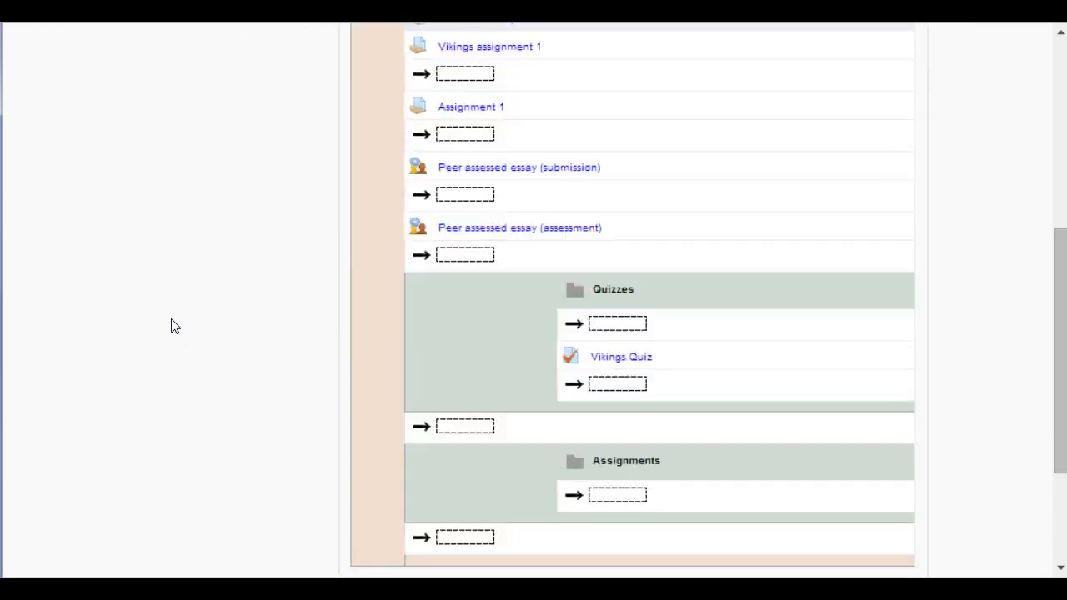
click(628, 496)
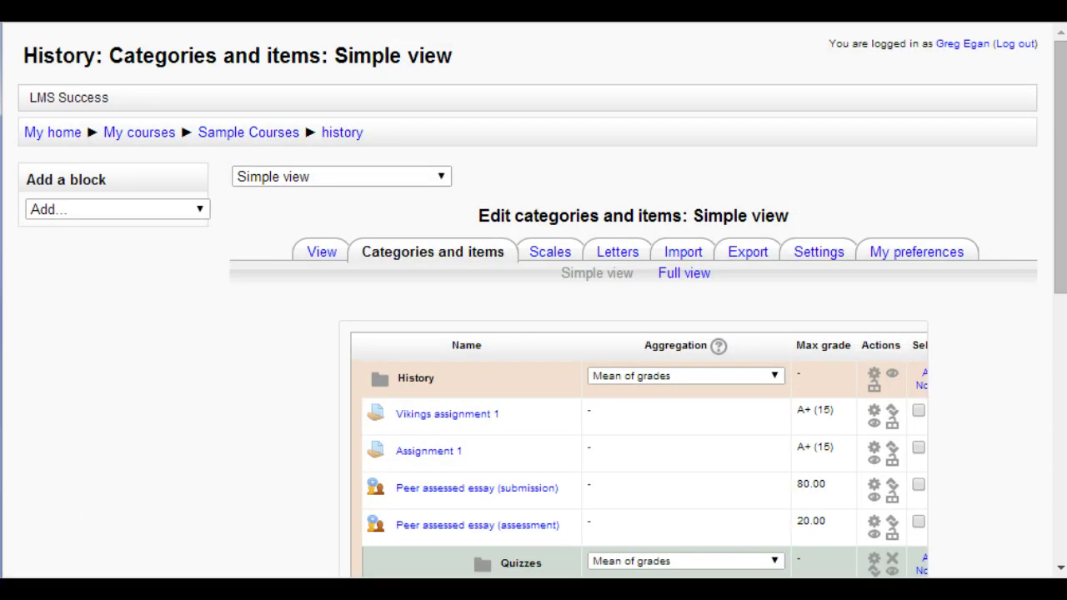
click(159, 421)
scroll(161, 422, down, 3)
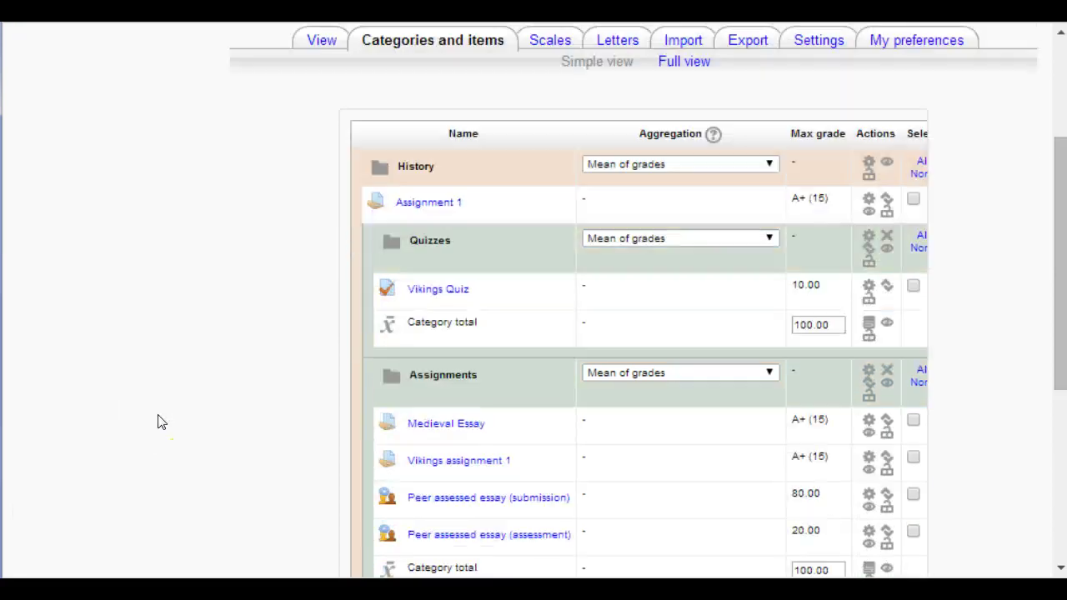
scroll(161, 423, down, 2)
scroll(161, 422, up, 2)
scroll(143, 342, up, 2)
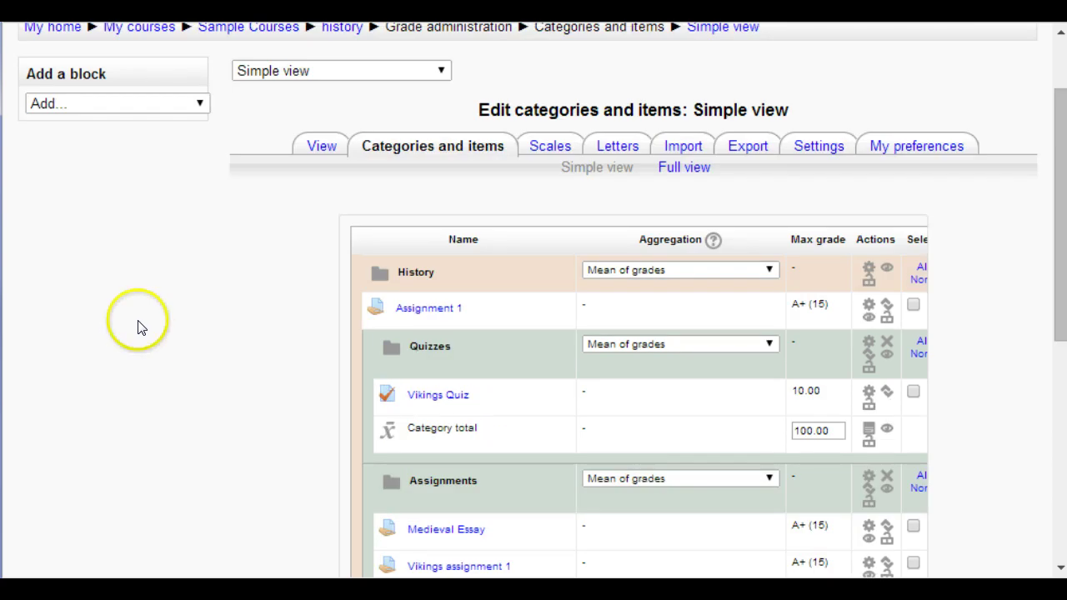
Show the sample student's User report, grouped into Quizzes (A+) and Assignments (C), total C+
click(310, 154)
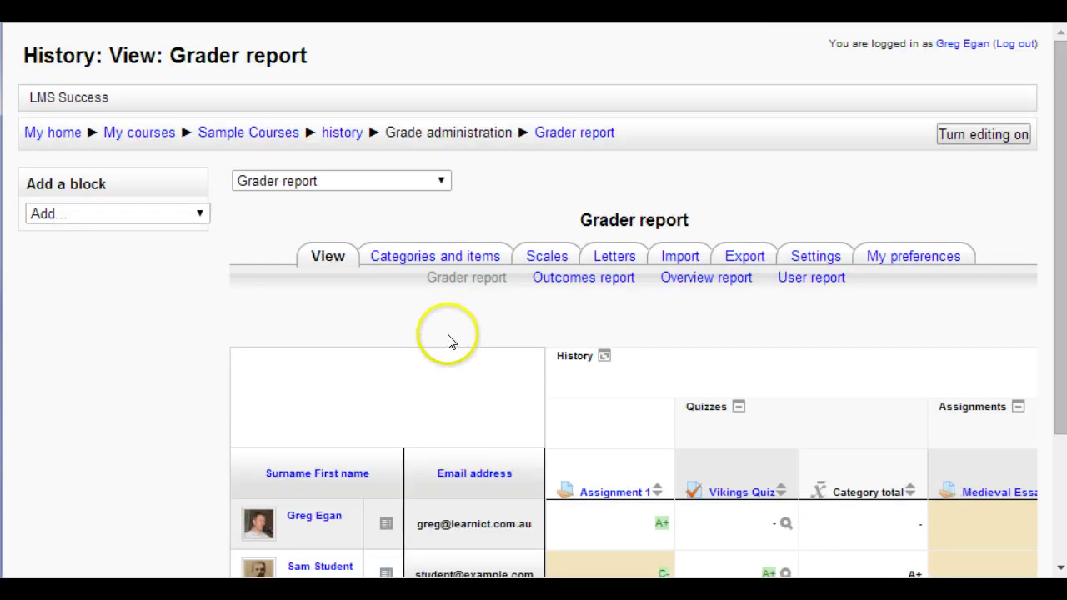
click(815, 280)
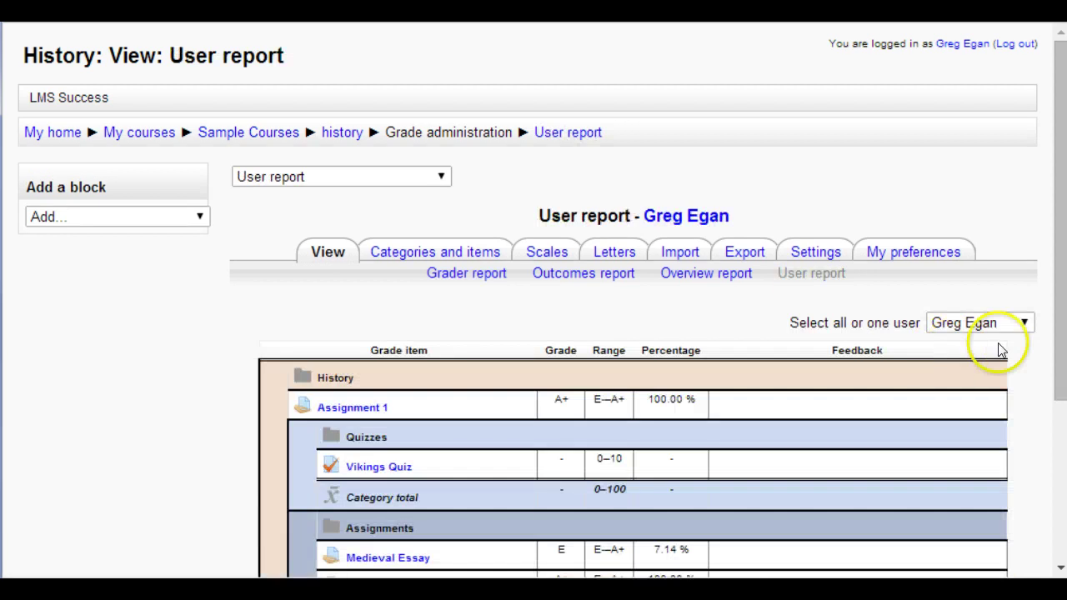
click(1000, 322)
click(985, 391)
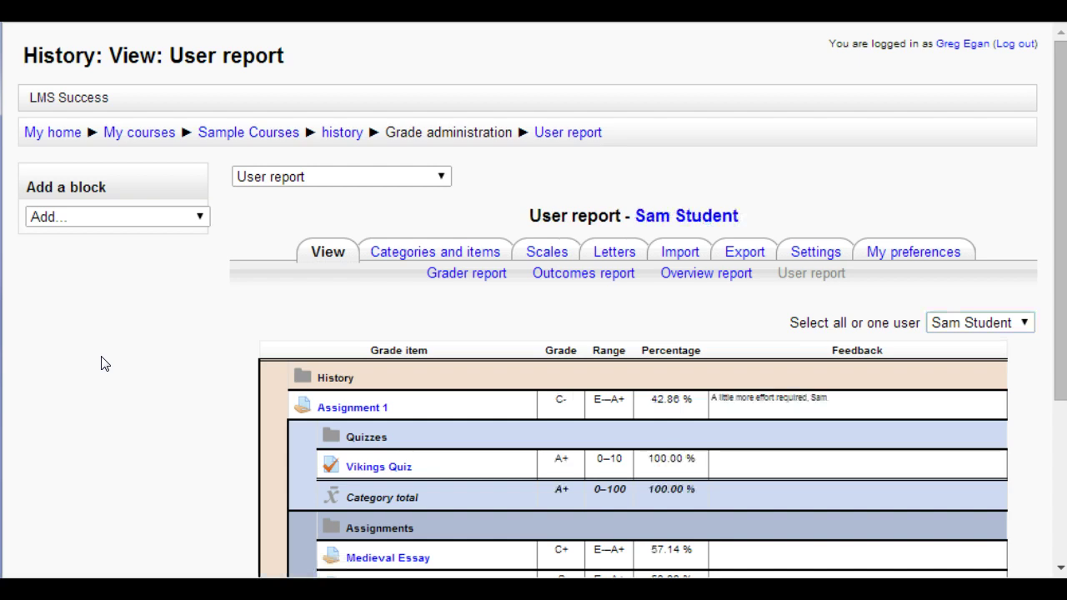
scroll(102, 362, down, 3)
click(104, 363)
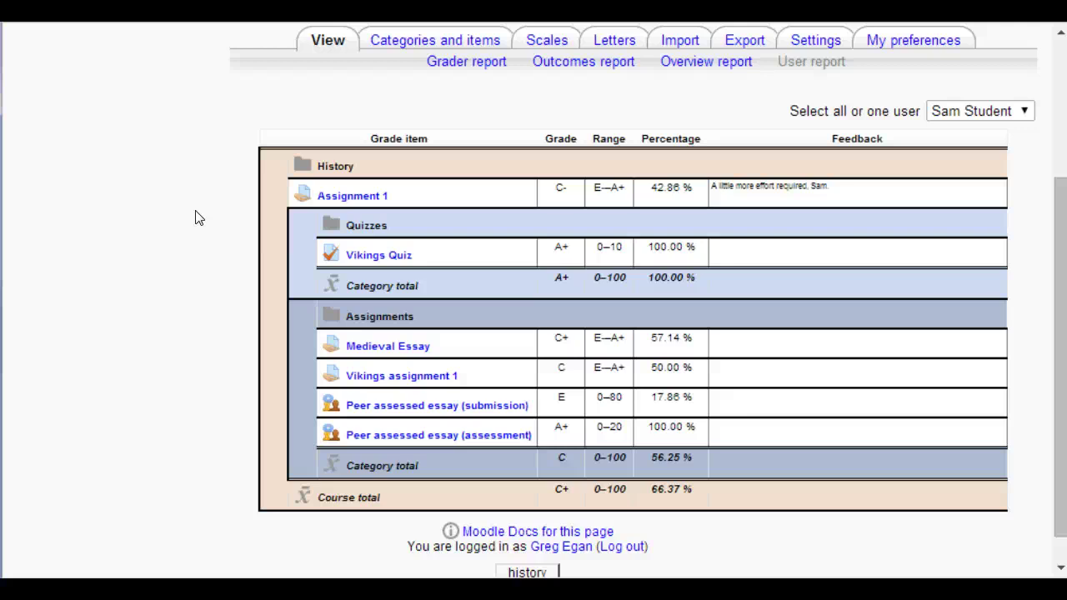
click(184, 230)
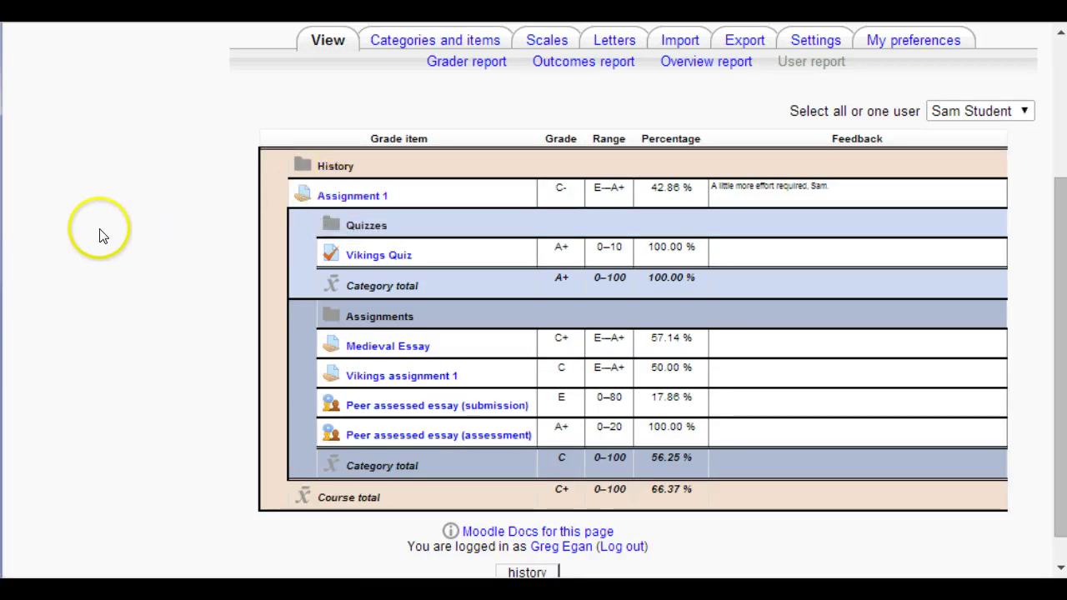
scroll(100, 236, up, 2)
scroll(100, 236, up, 2)
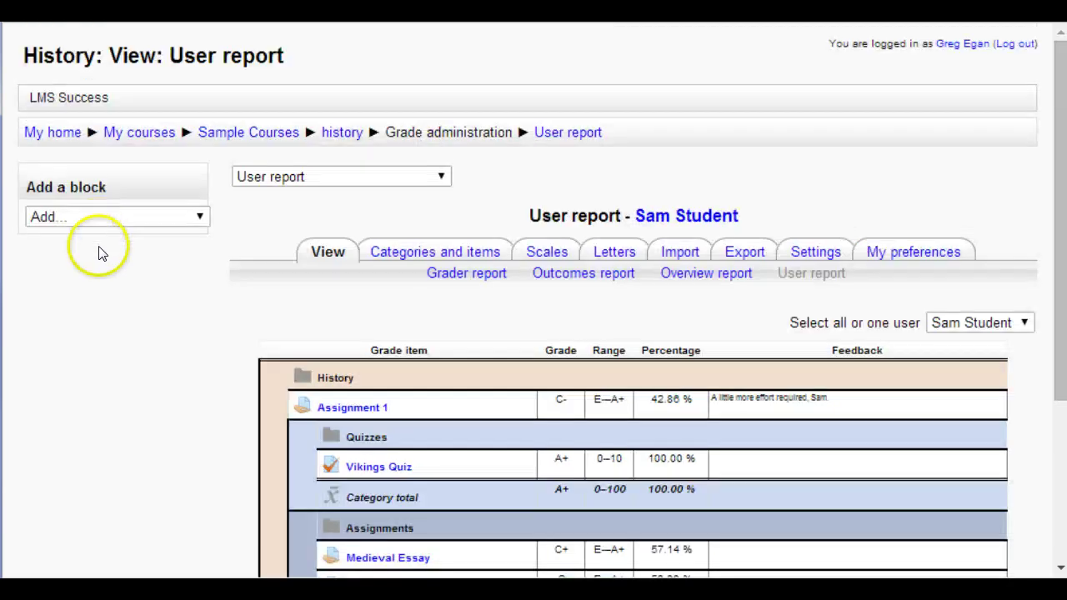
Return to the History course page and bring up Assignment 1's editing options
click(340, 132)
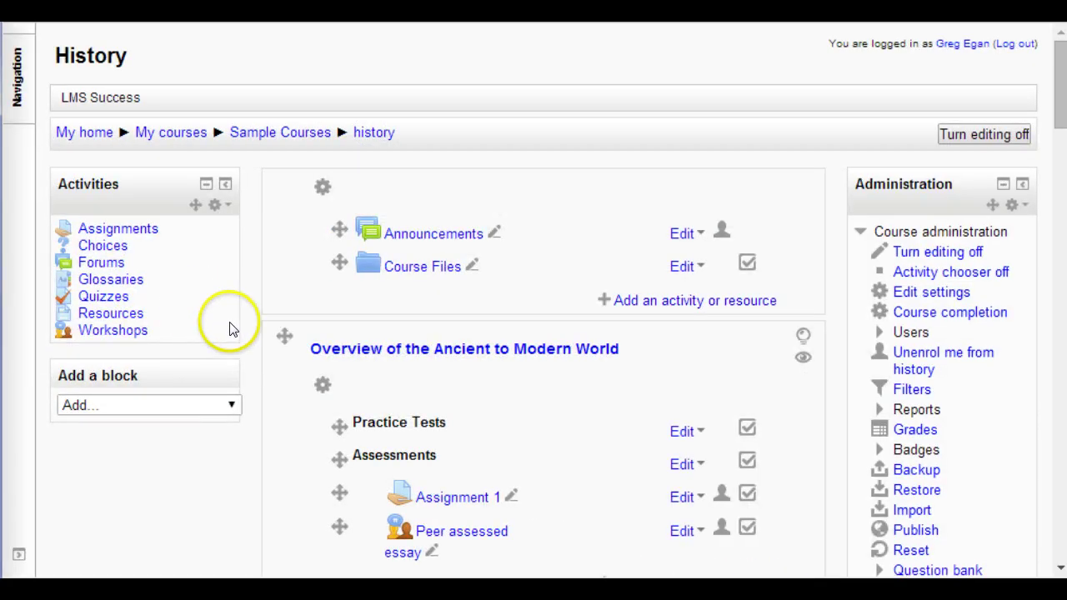
scroll(235, 329, down, 3)
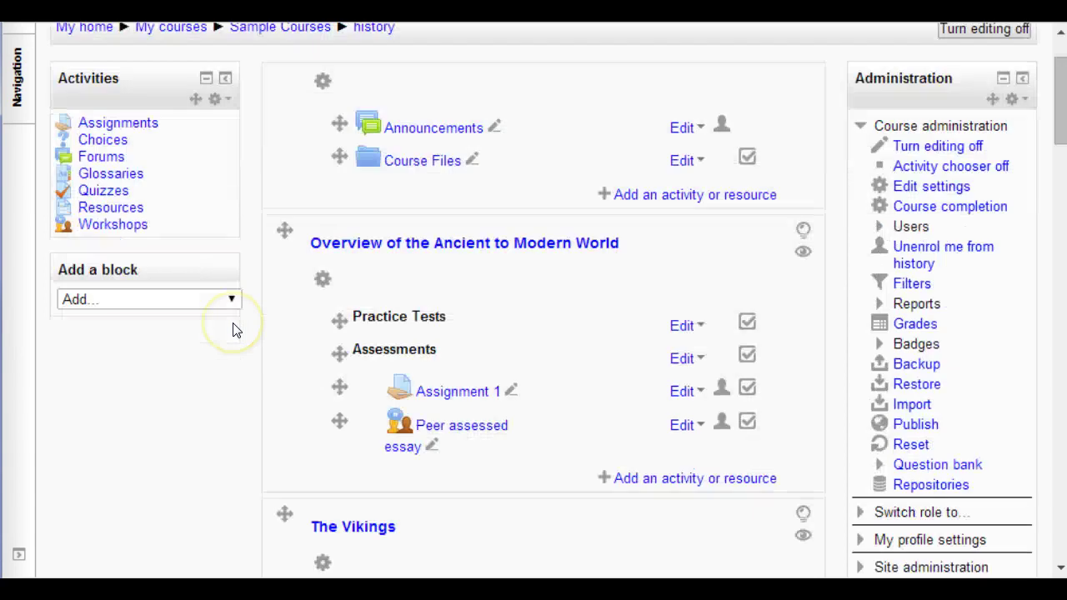
click(681, 392)
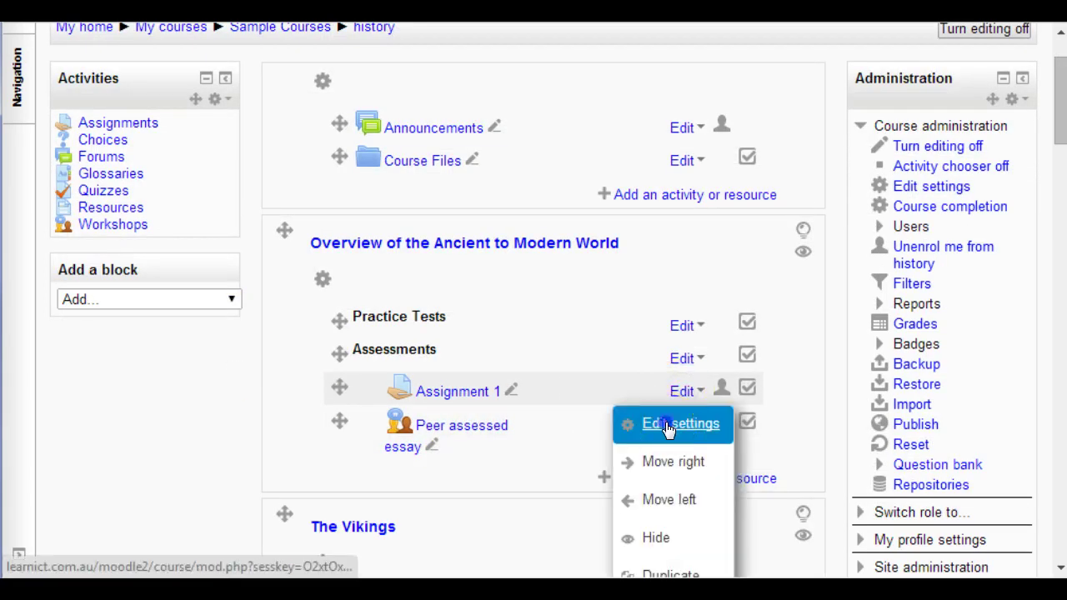
In Assignment 1's settings form, choose Assignments as its grade category
click(668, 425)
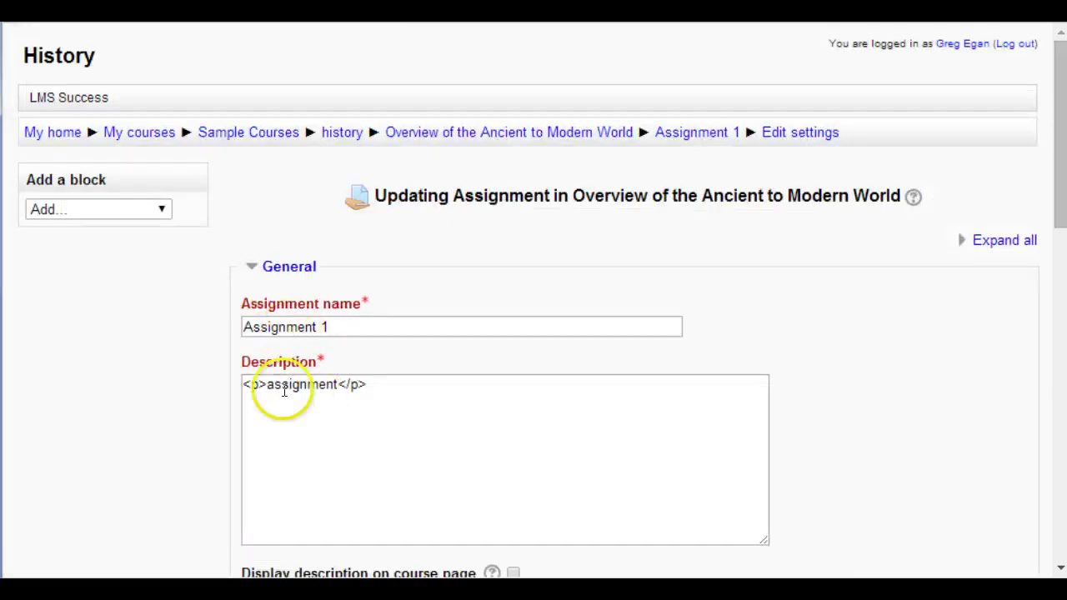
scroll(172, 389, down, 1)
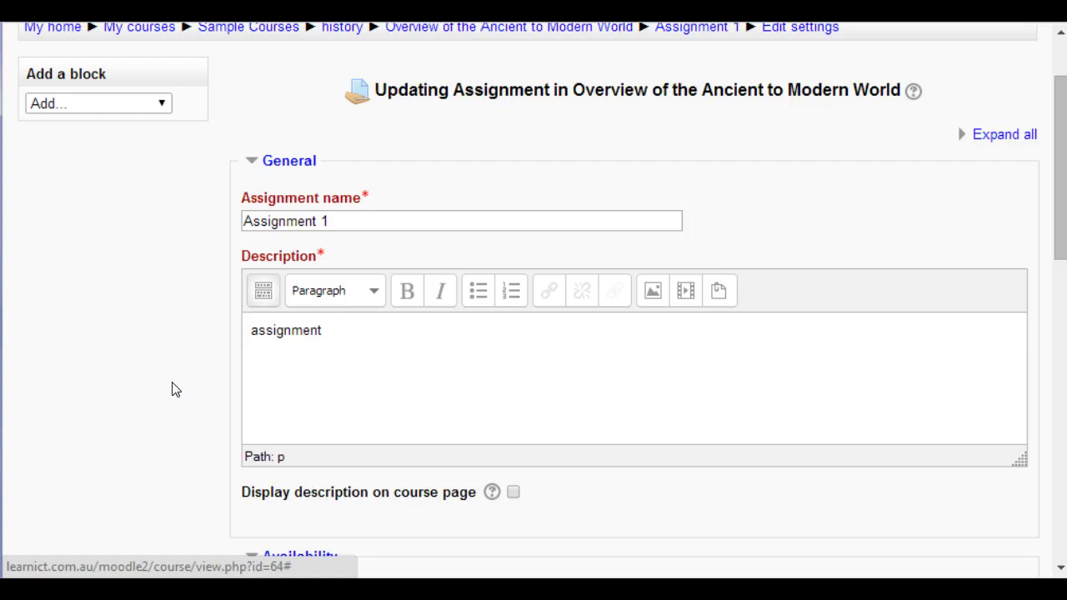
scroll(172, 389, down, 5)
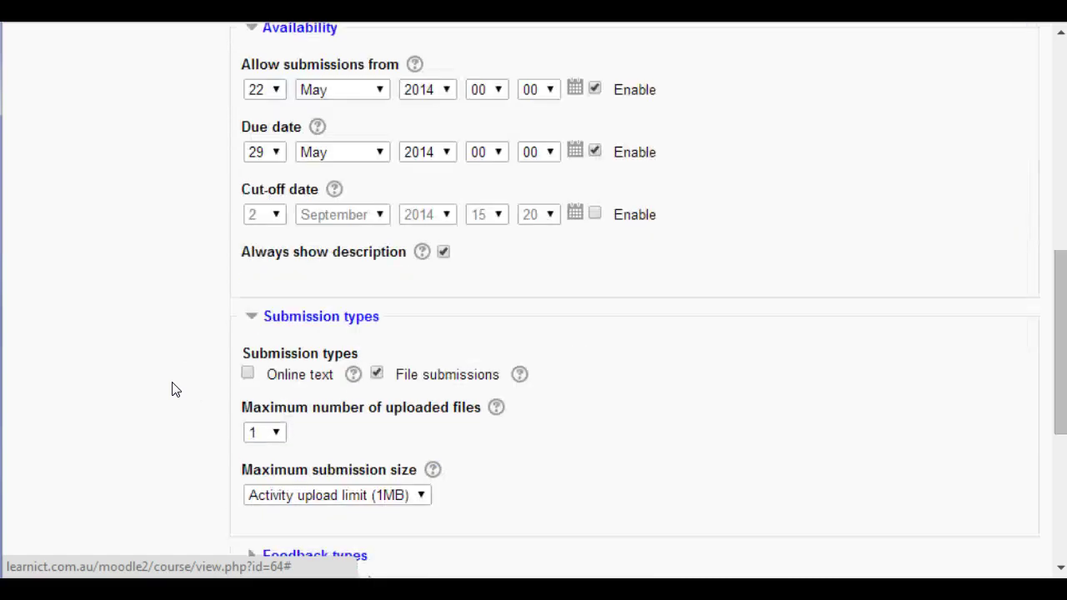
scroll(172, 389, down, 3)
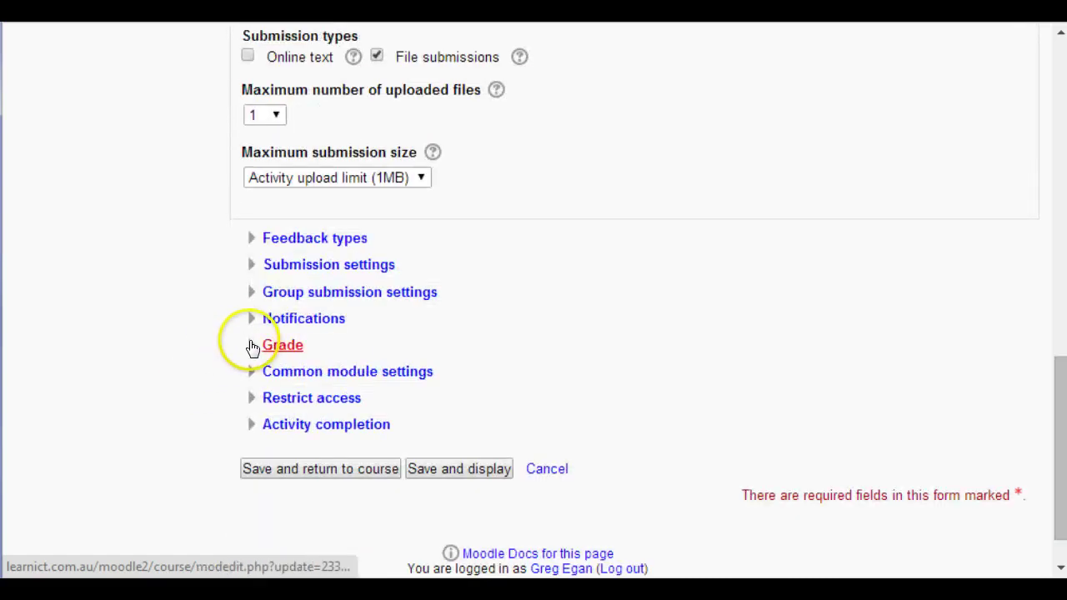
click(253, 346)
scroll(192, 345, down, 2)
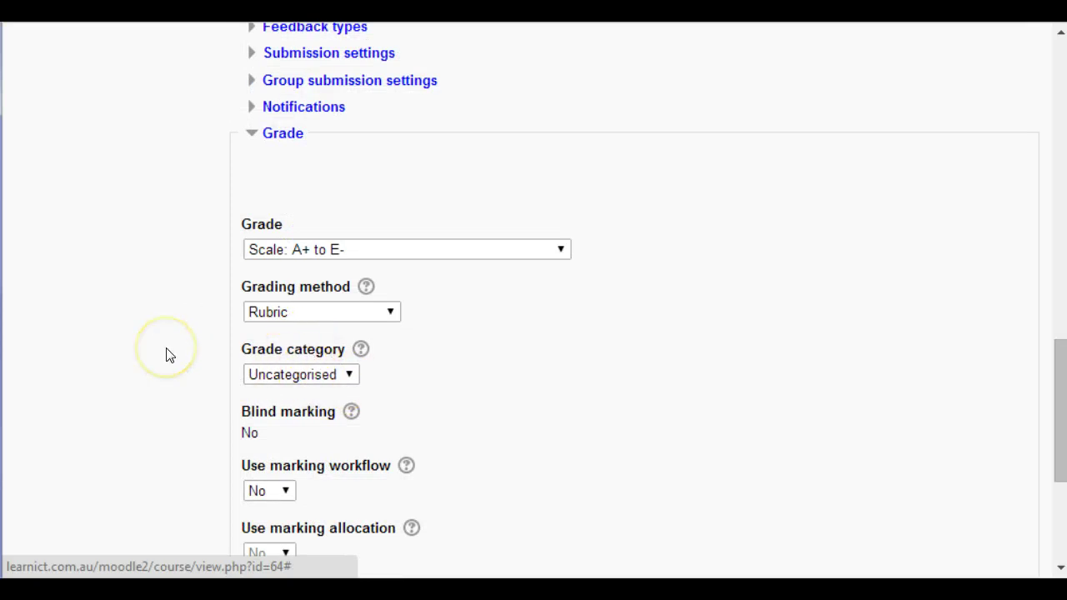
scroll(167, 355, down, 1)
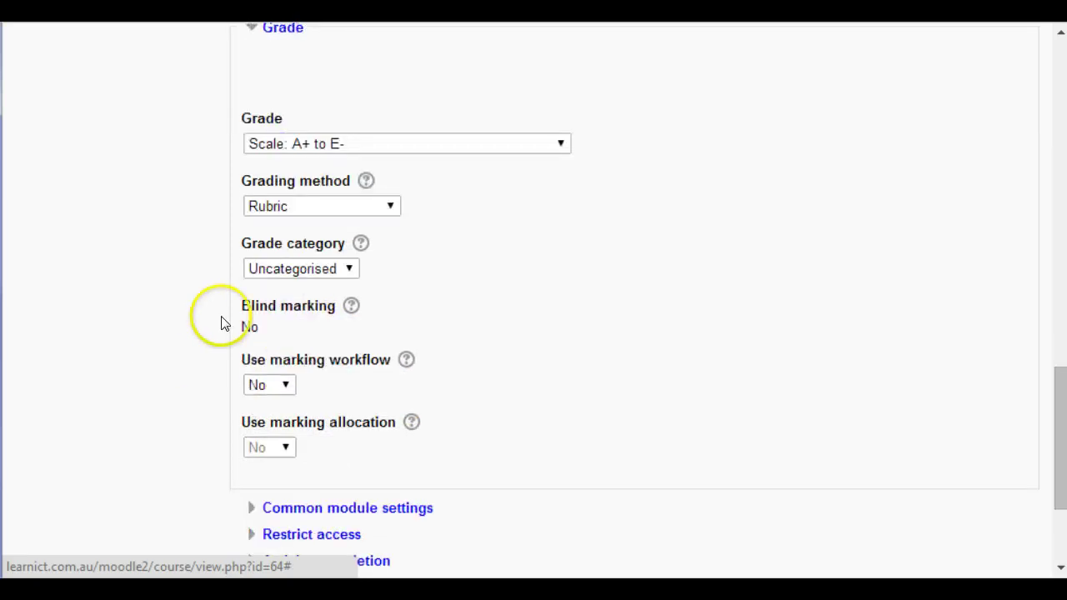
click(350, 270)
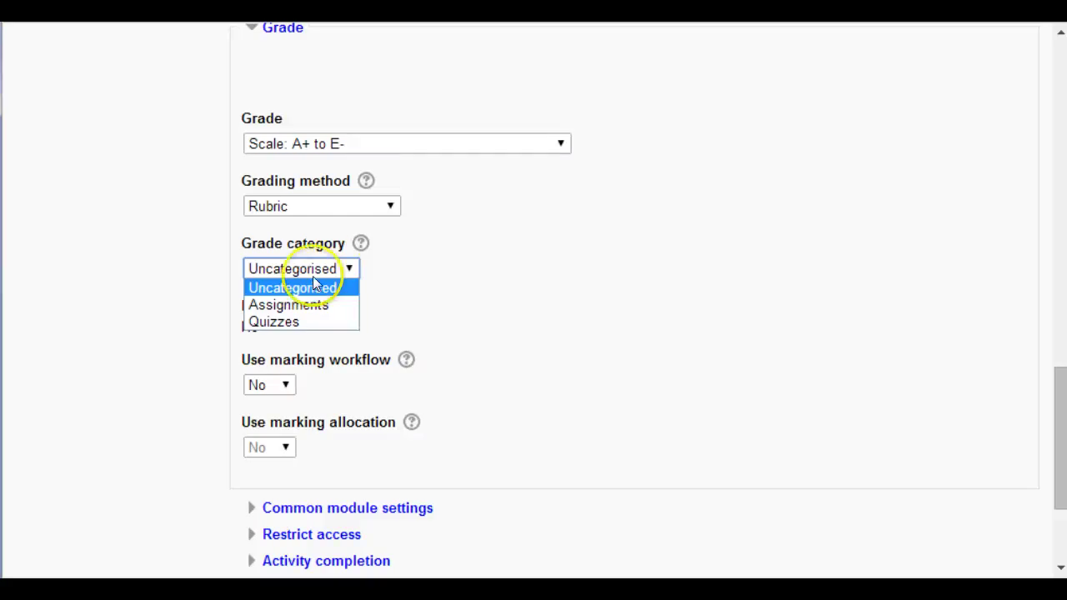
click(289, 305)
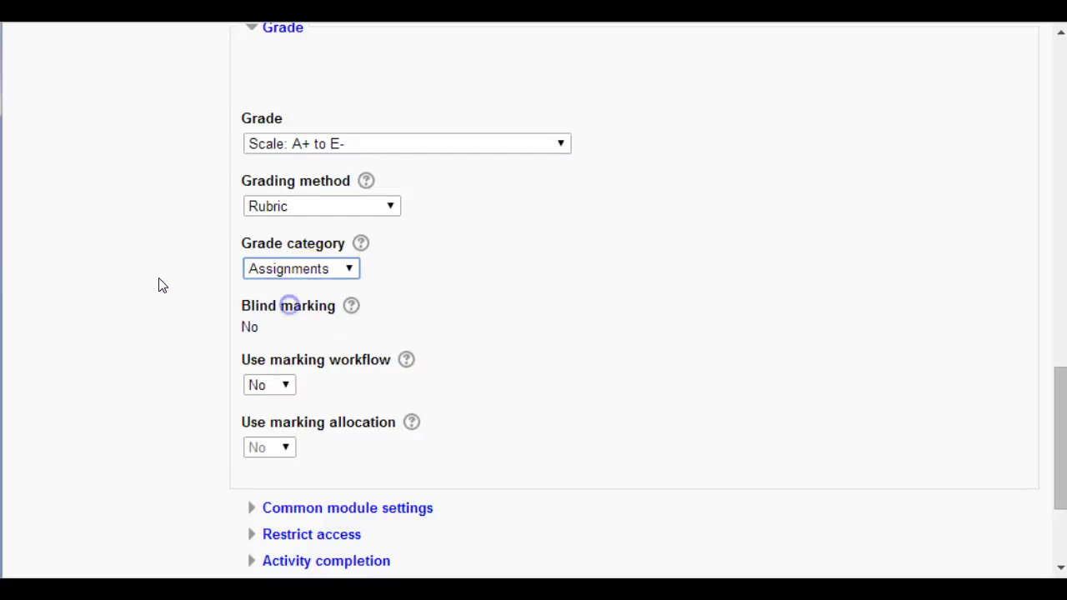
click(158, 281)
scroll(159, 283, down, 3)
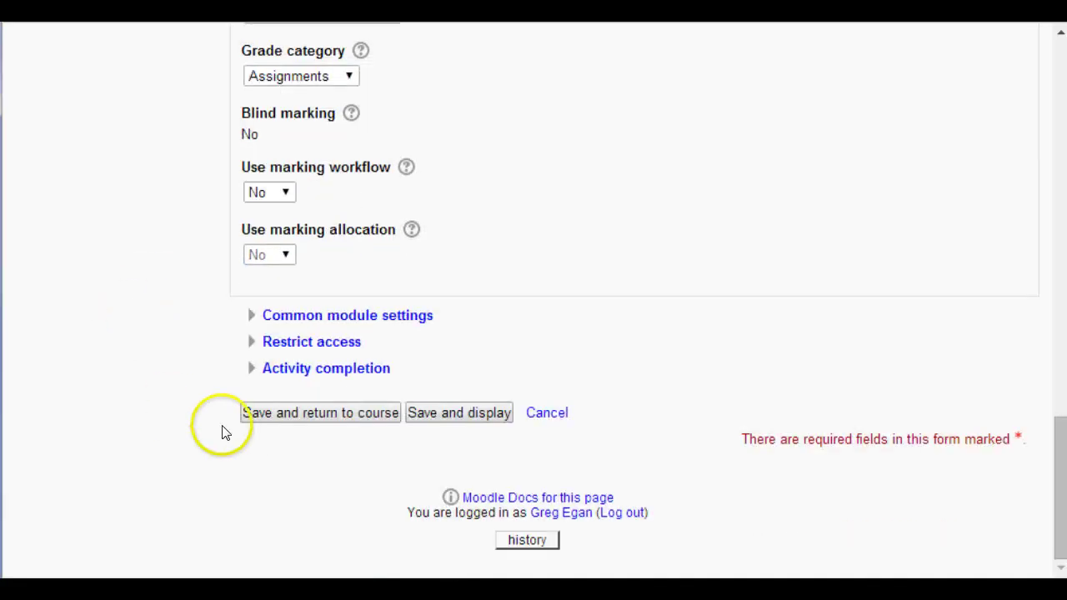
Save Assignment 1 and view the User report, where Assignments now totals B+ (81.43 %)
click(319, 412)
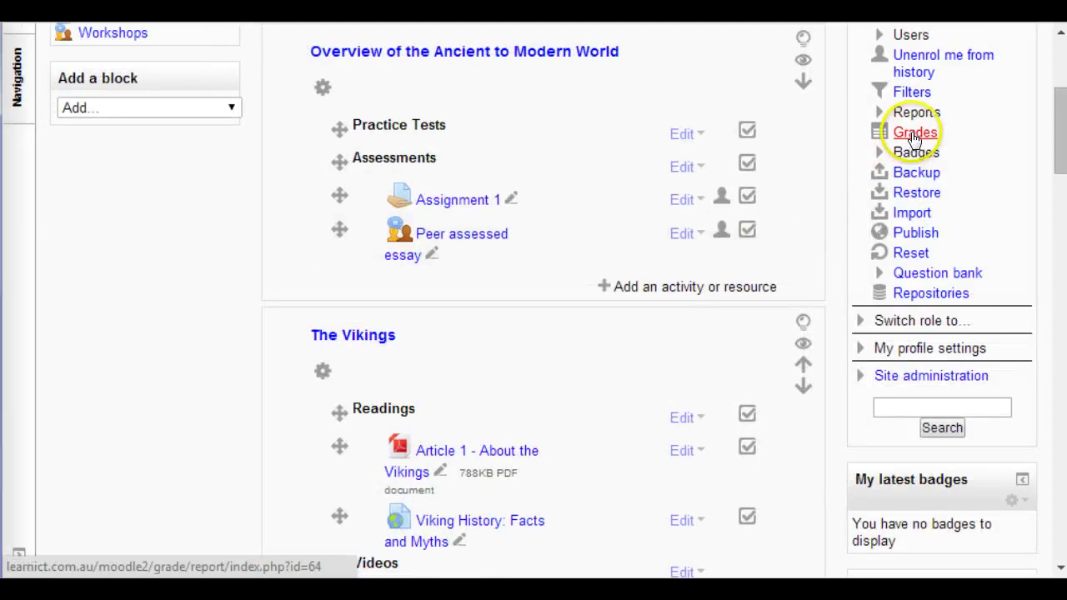
click(914, 133)
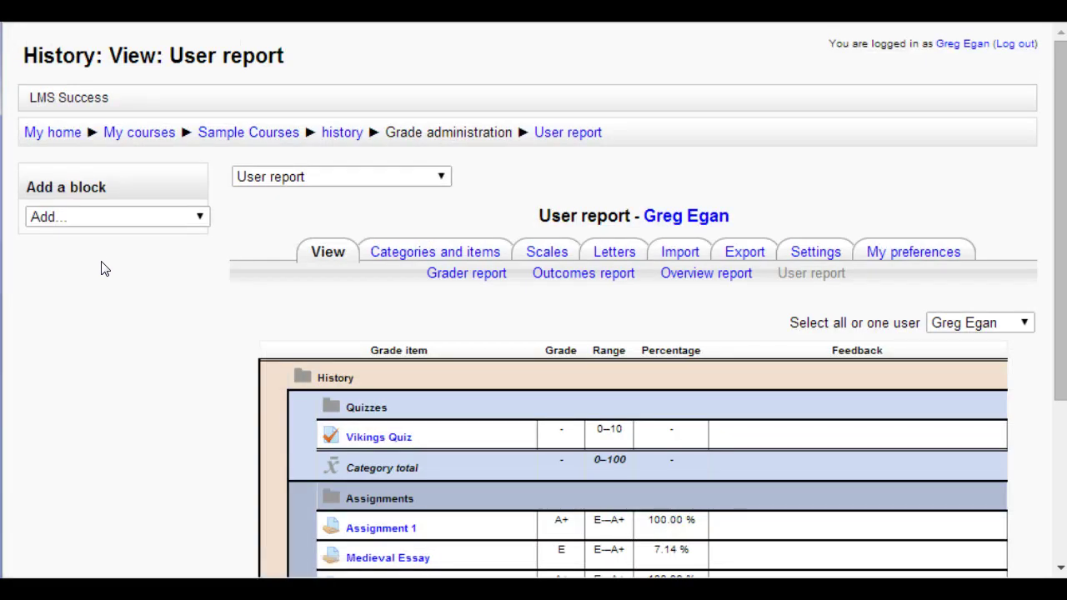
scroll(103, 268, down, 1)
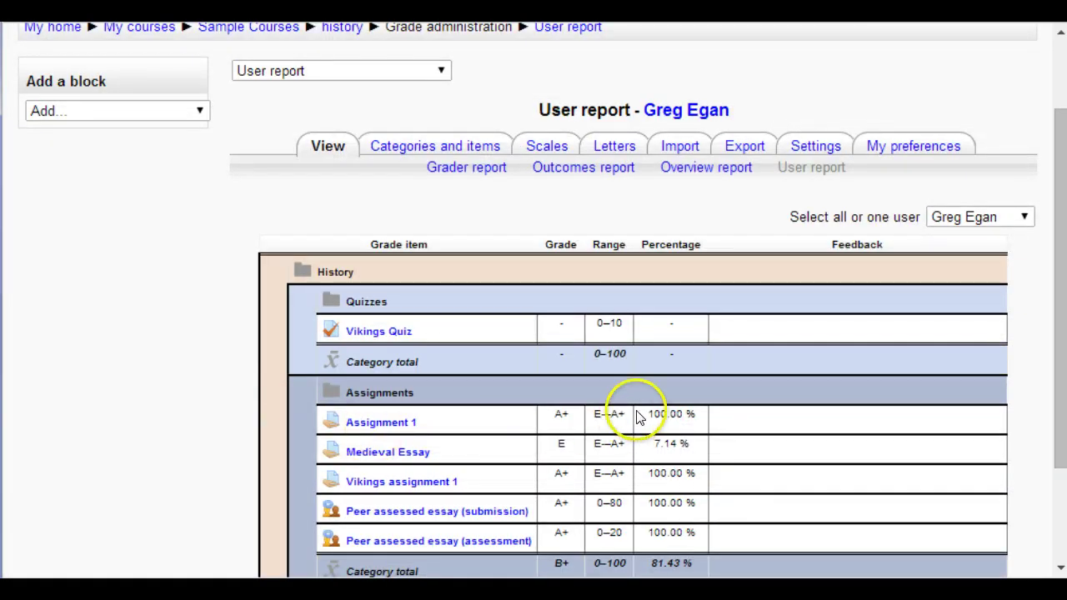